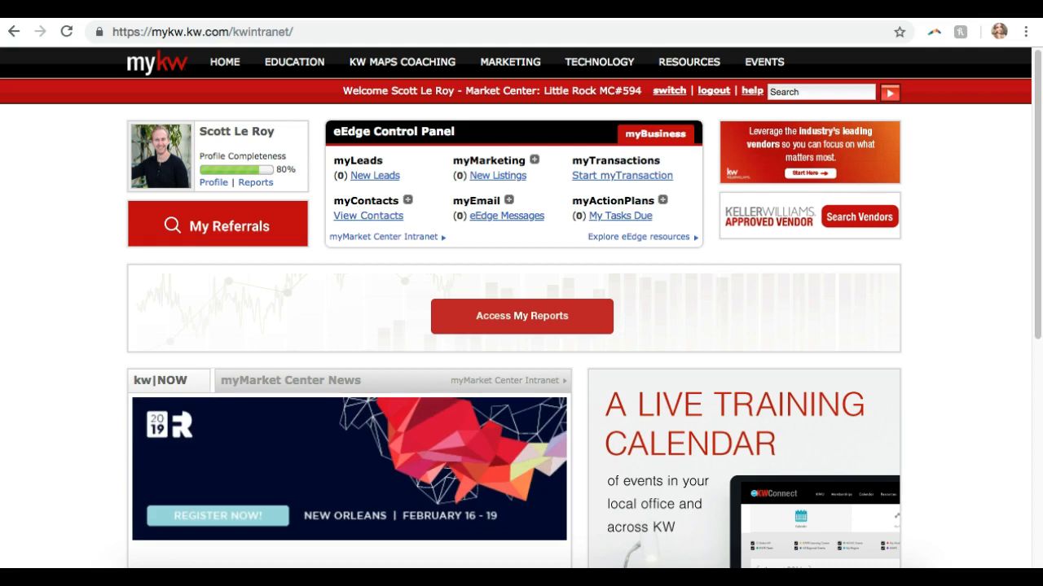
- Open the contact list from the eEdge Control Panel and bring up the first listed contact's dashboard
left_click(52, 443)
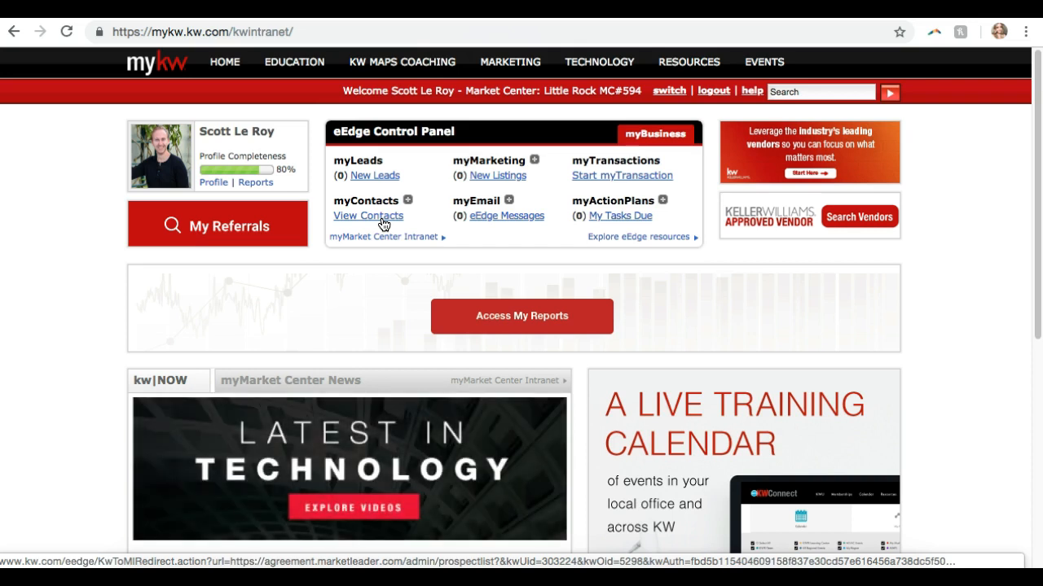
left_click(383, 223)
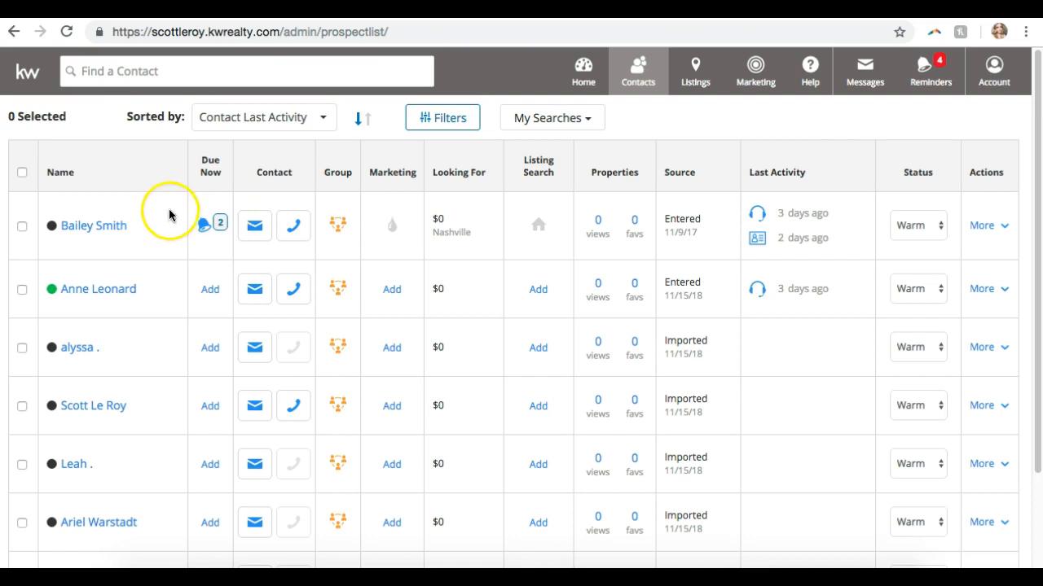
left_click(107, 228)
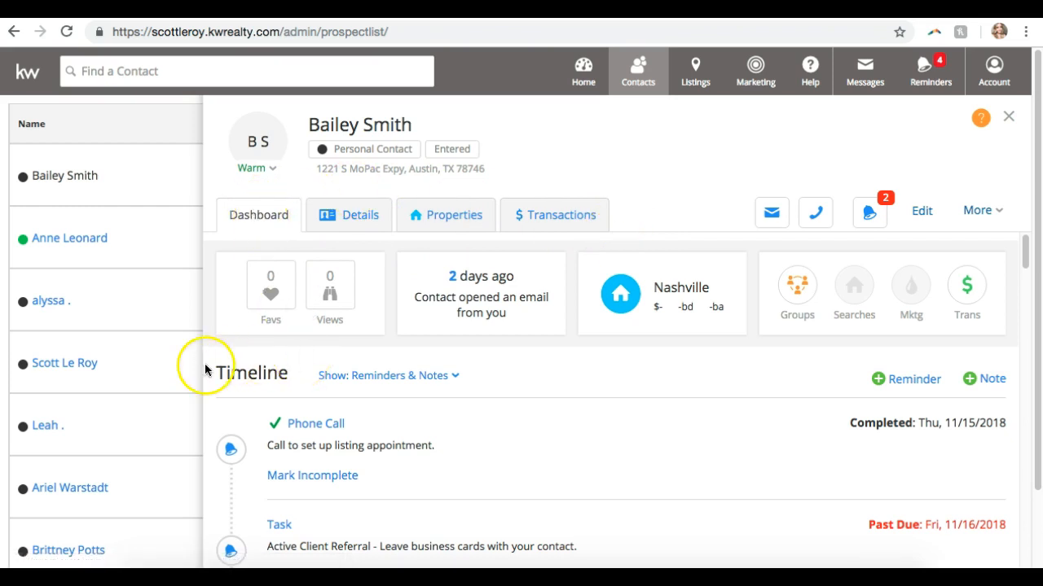
scroll(587, 375, "down", 1)
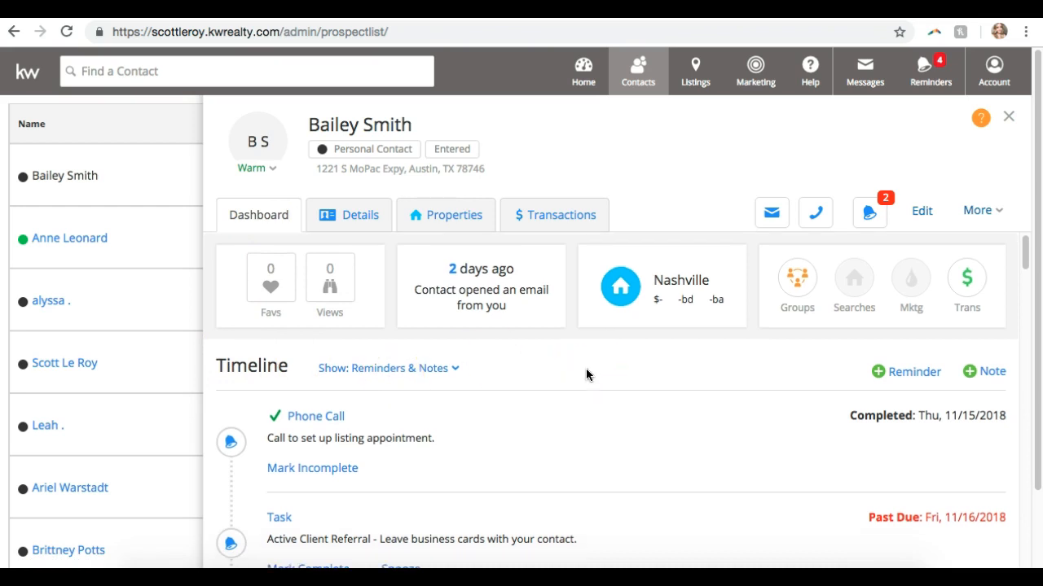
scroll(586, 374, "up", 1)
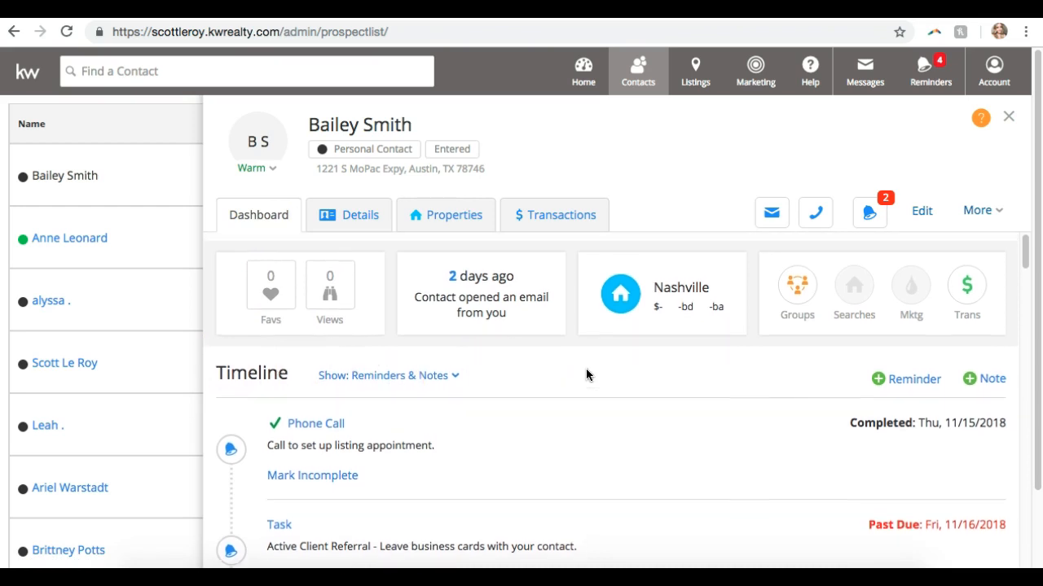
- Review the contact's details and properties, including the addresses and saved searches
left_click(341, 220)
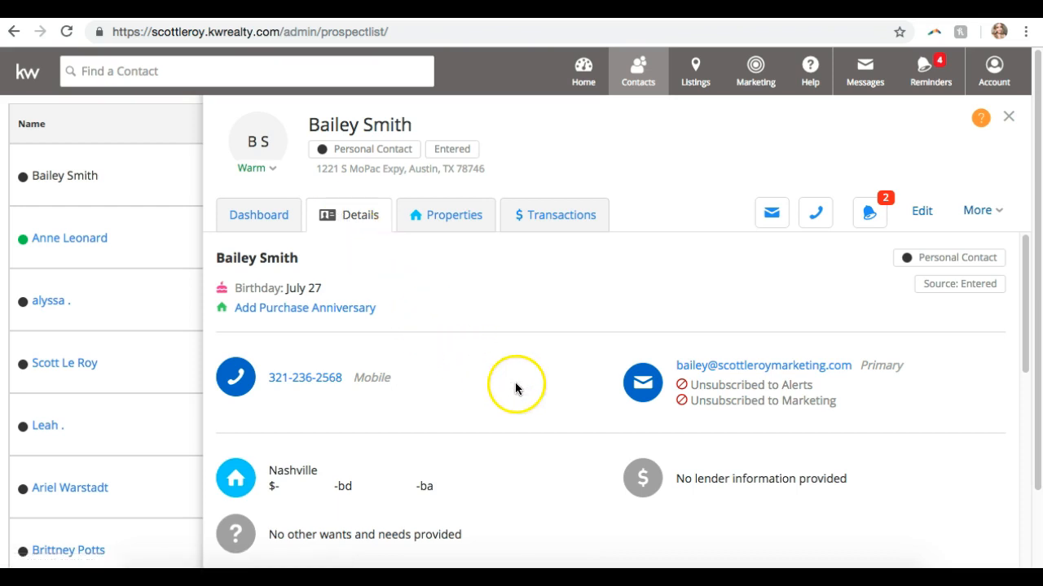
left_click(438, 229)
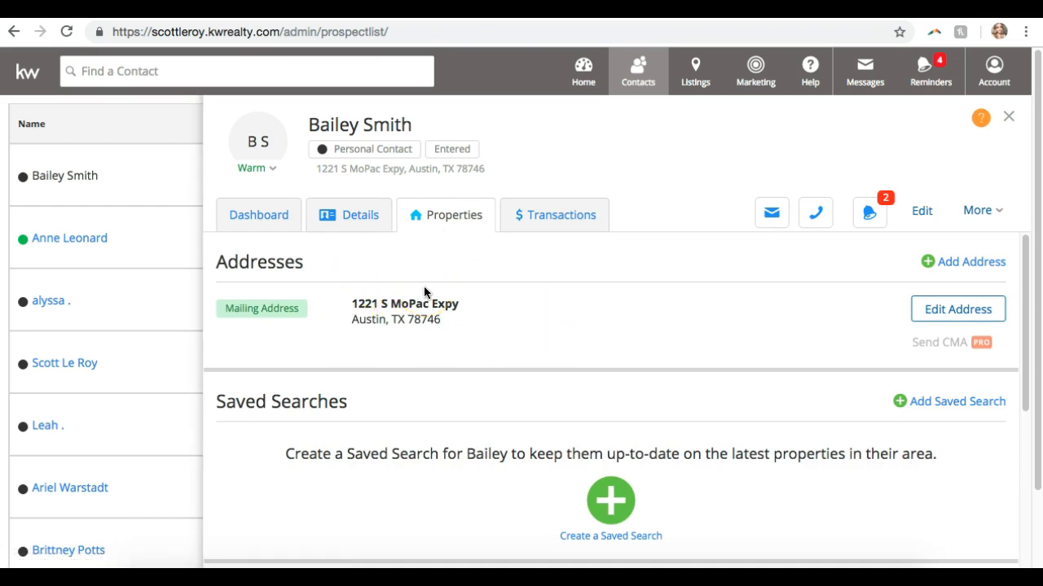
scroll(424, 291, "down", 4)
scroll(424, 291, "up", 3)
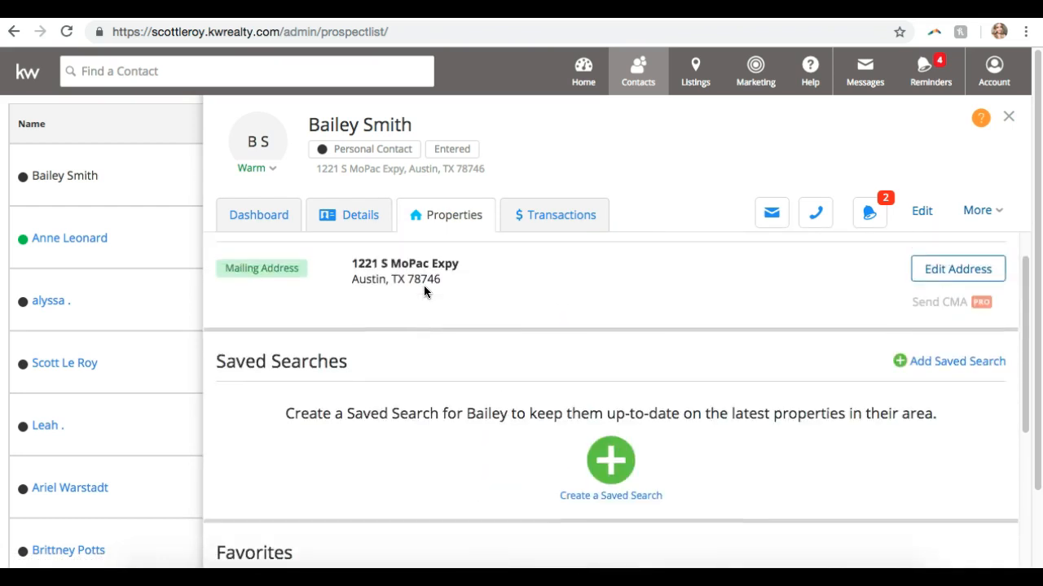
scroll(423, 292, "up", 1)
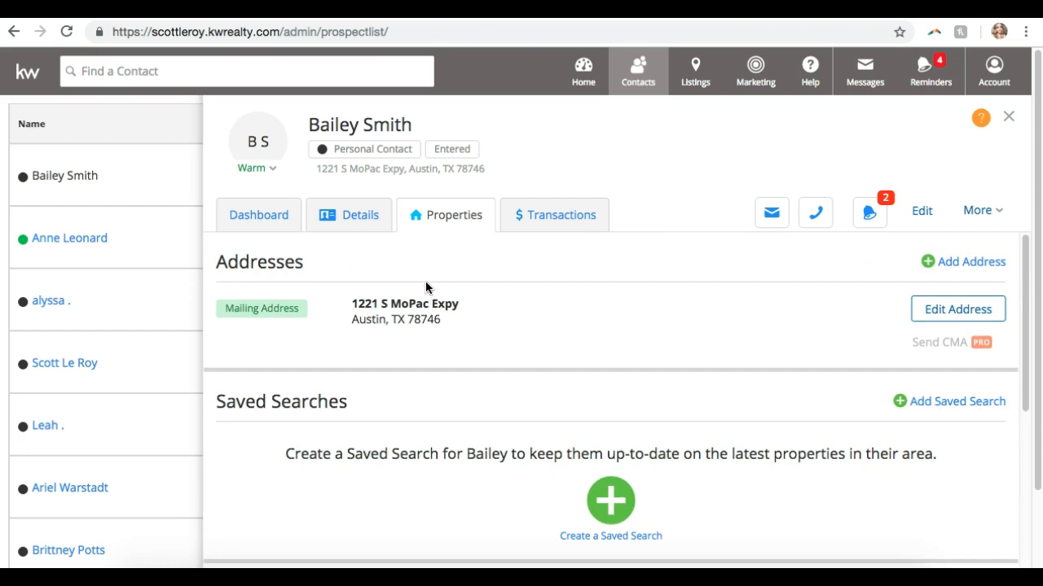
- Start a new transaction for this contact with type Purchase and status Sold
left_click(556, 226)
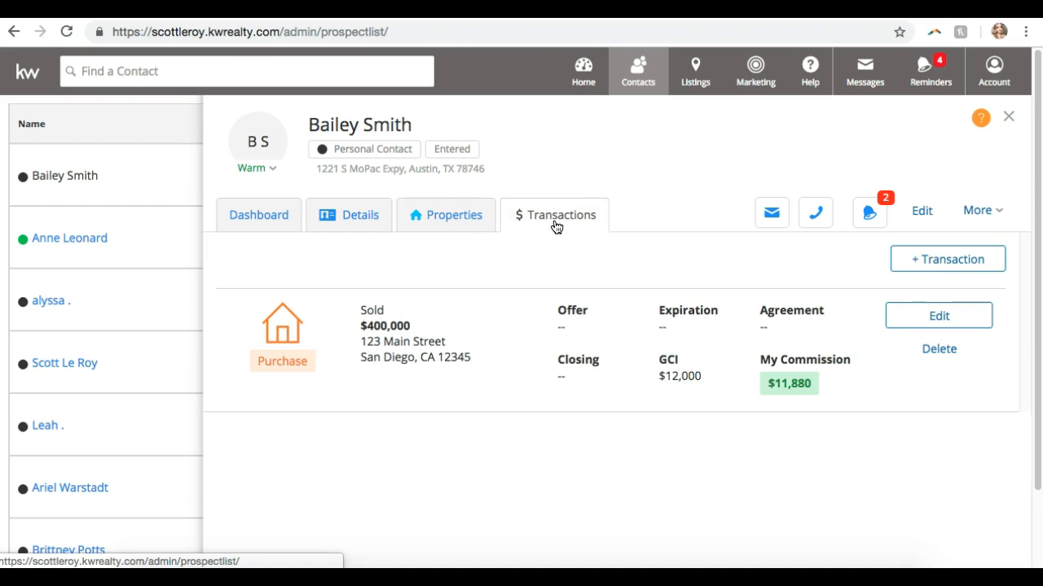
left_click(338, 248)
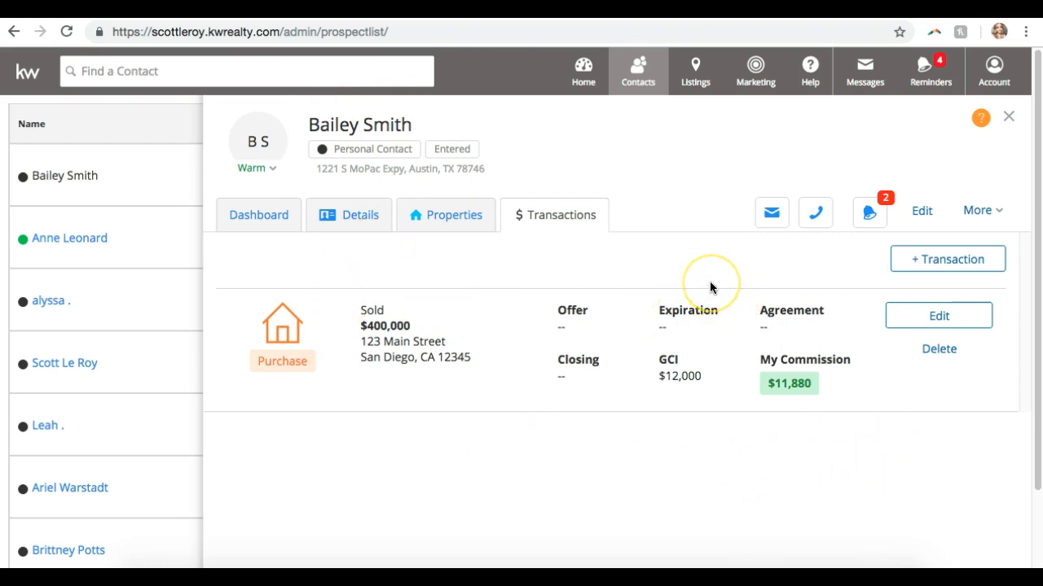
left_click(986, 273)
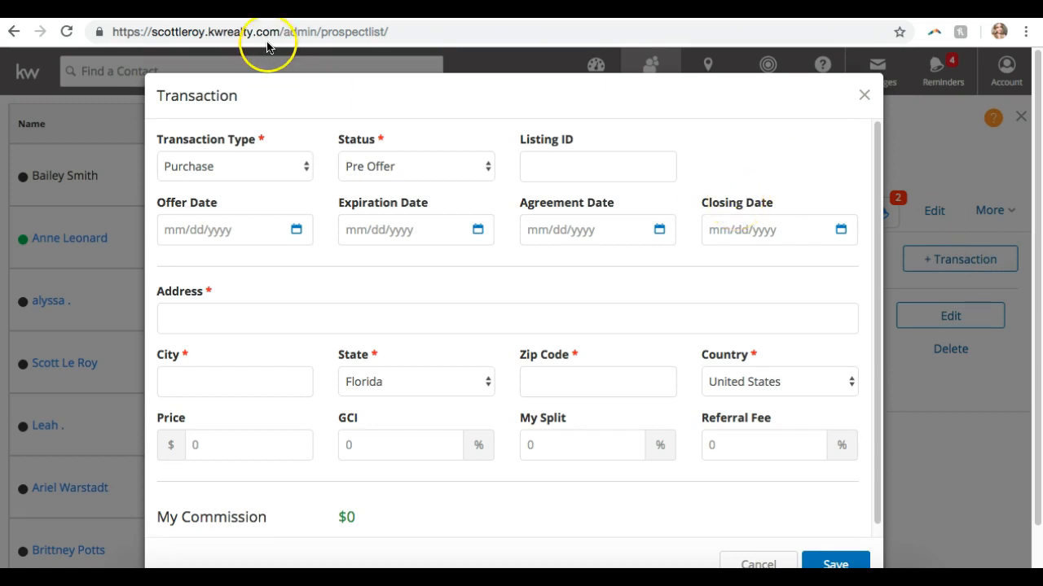
left_click(294, 166)
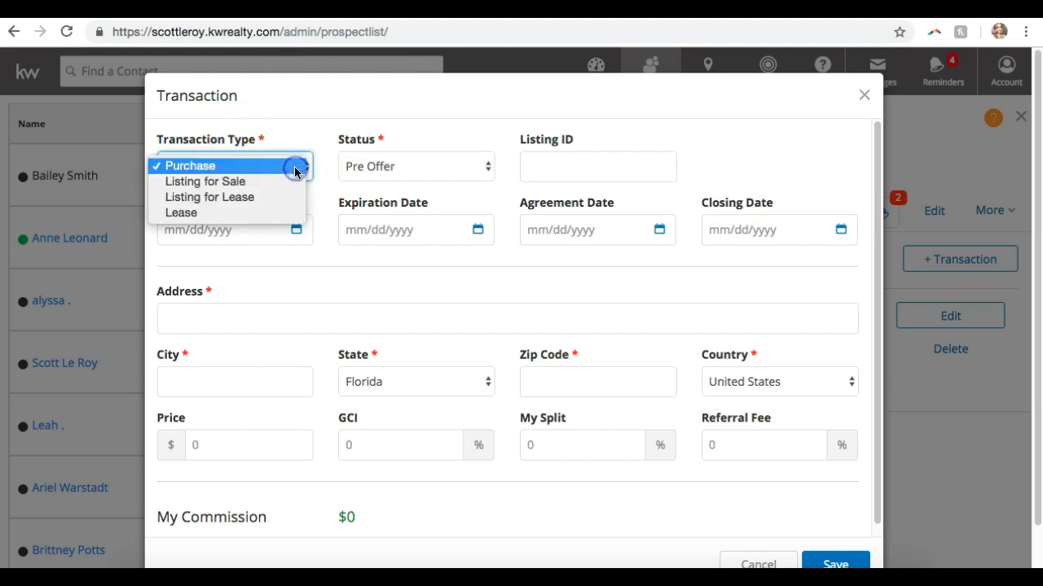
left_click(254, 168)
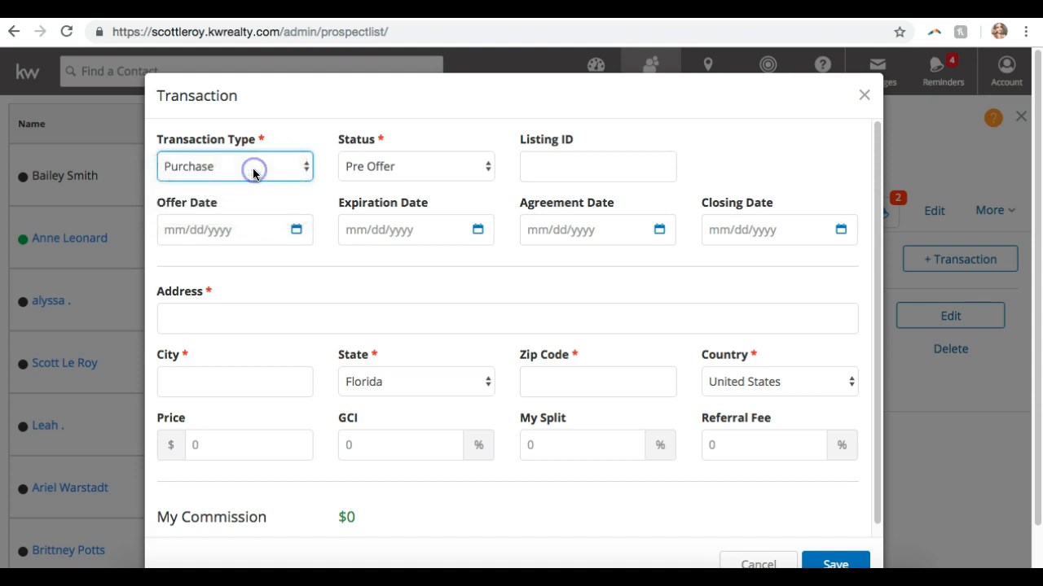
left_click(420, 167)
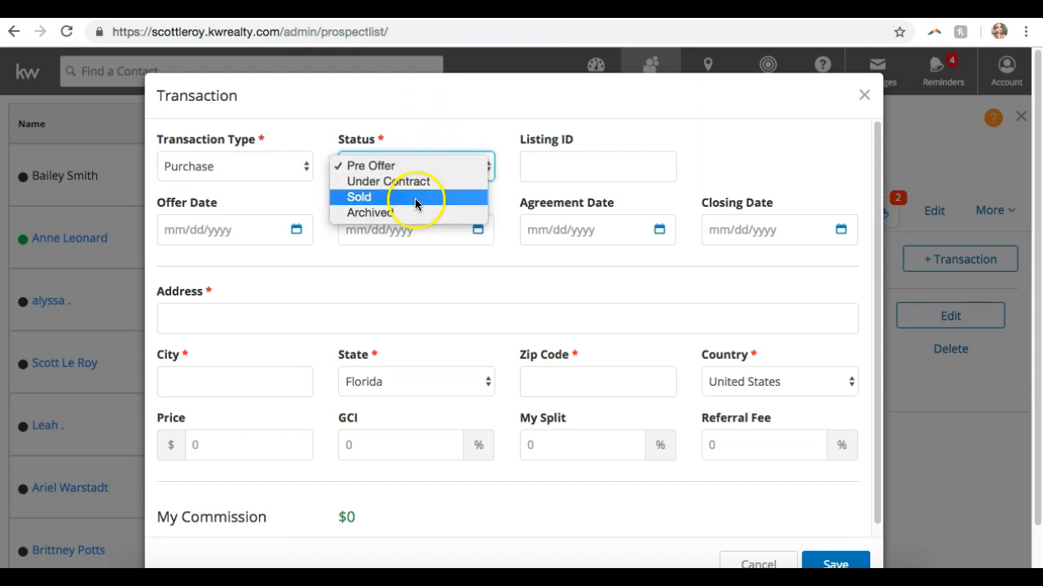
left_click(415, 202)
- Set the transaction's closing date to 11/19/2018, leaving the listing ID empty
left_click(567, 179)
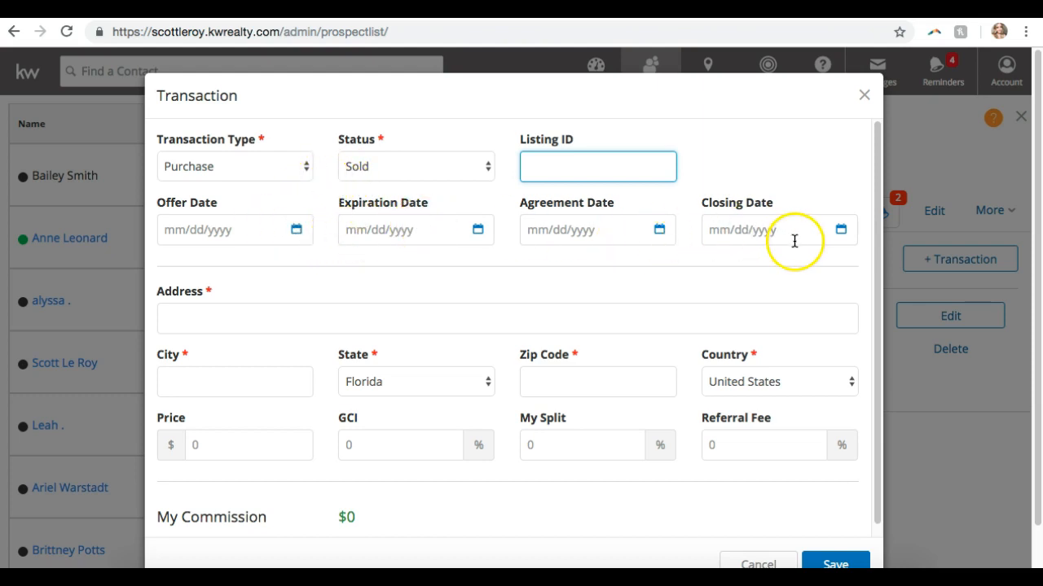
left_click(844, 234)
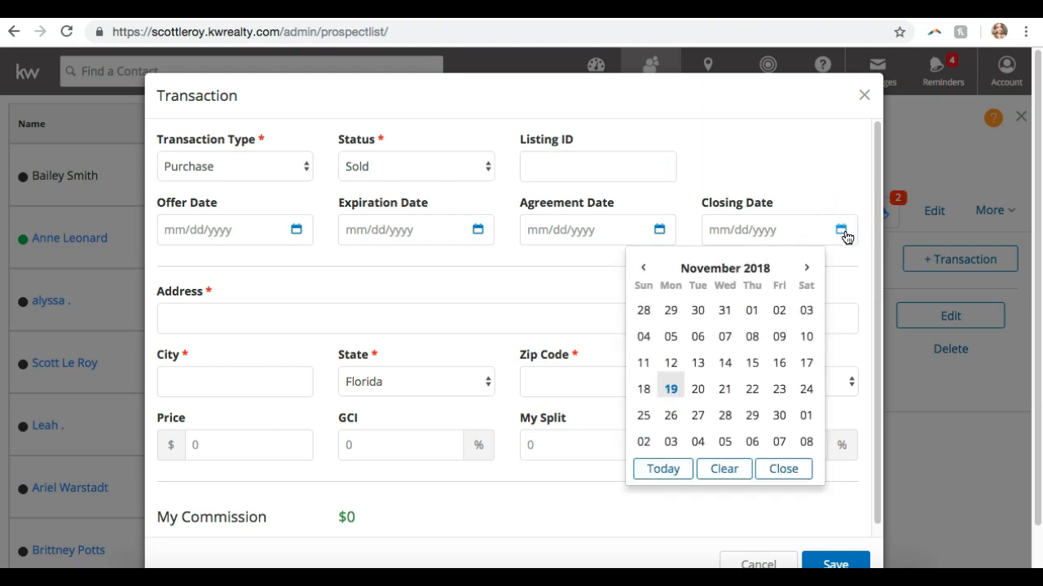
left_click(675, 392)
- Fill in the property's street address, city and zip code, keeping the preset state
left_click(239, 313)
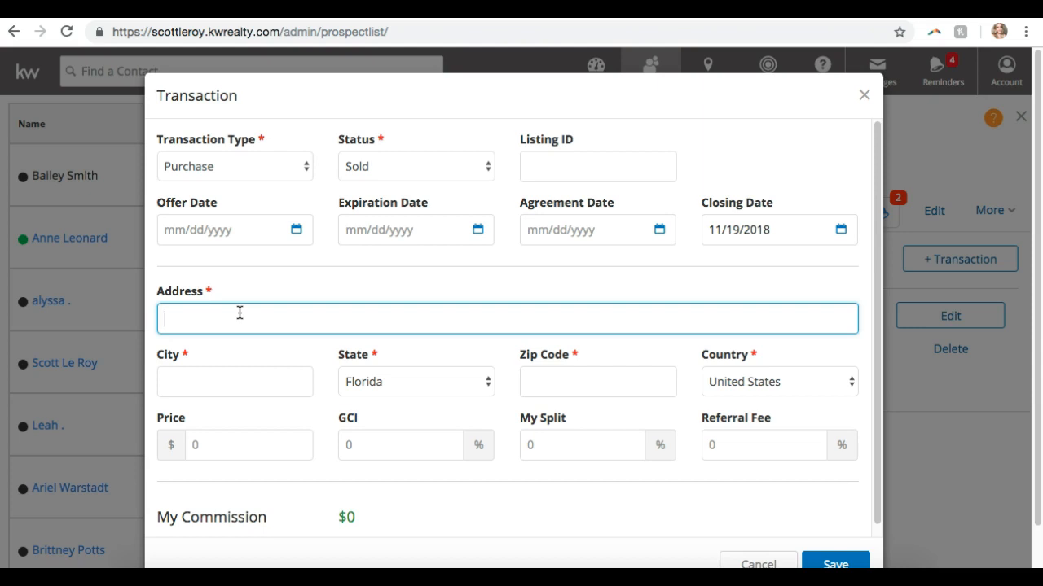
type("123 Ocean Ave")
key("Tab")
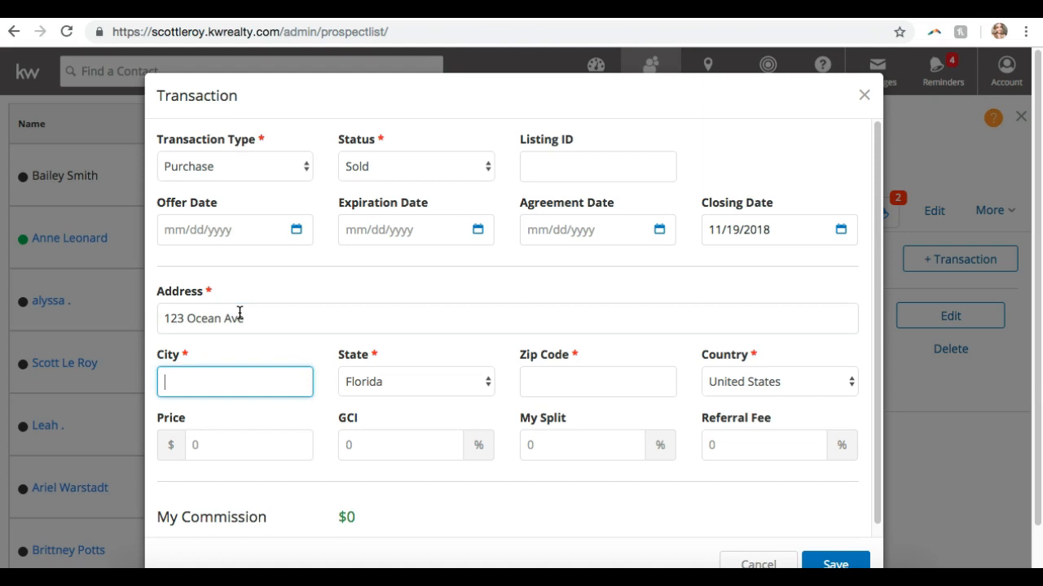
type("Orlando")
key("Tab")
key("Tab")
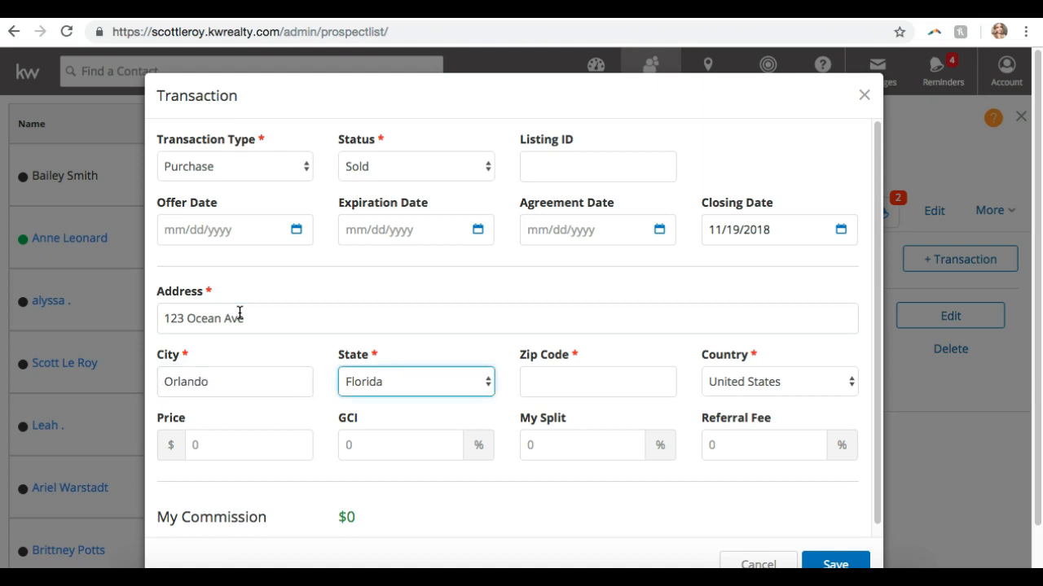
type("12345")
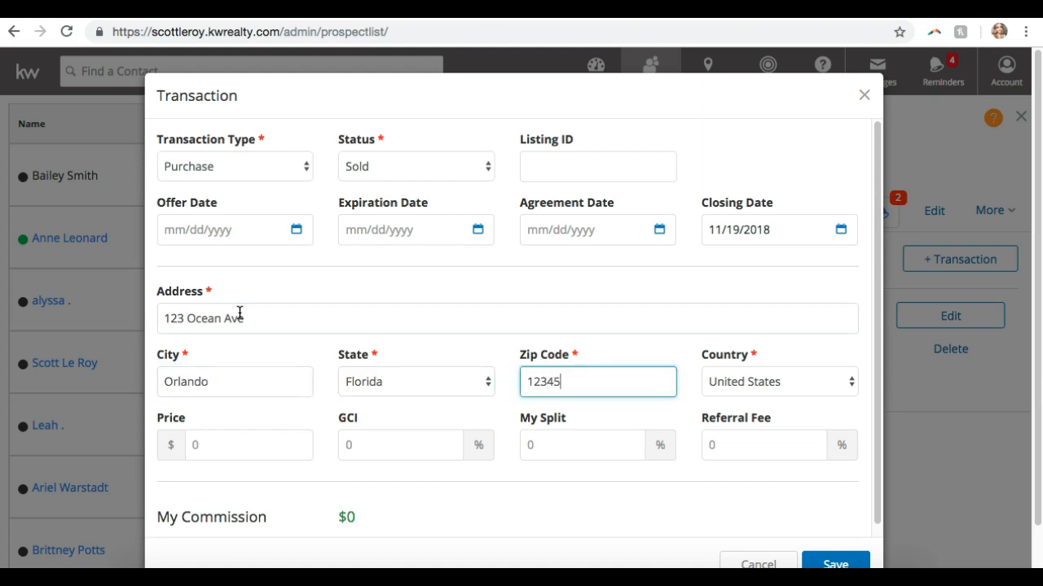
- Enter a price of $400,000, a GCI of 3%, a split of 100% and a referral fee of 1%
scroll(159, 352, "down", 1)
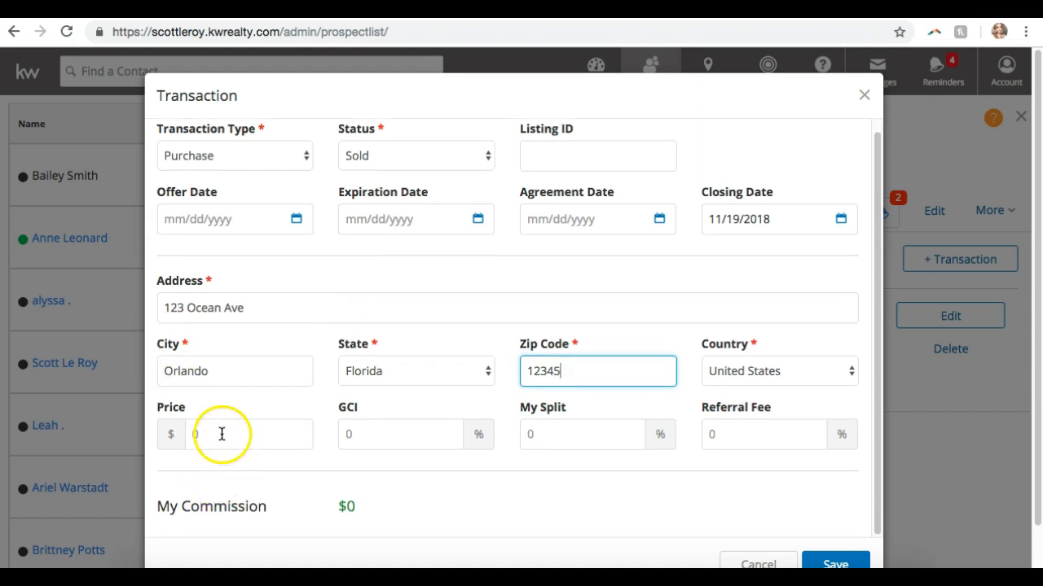
left_click(277, 444)
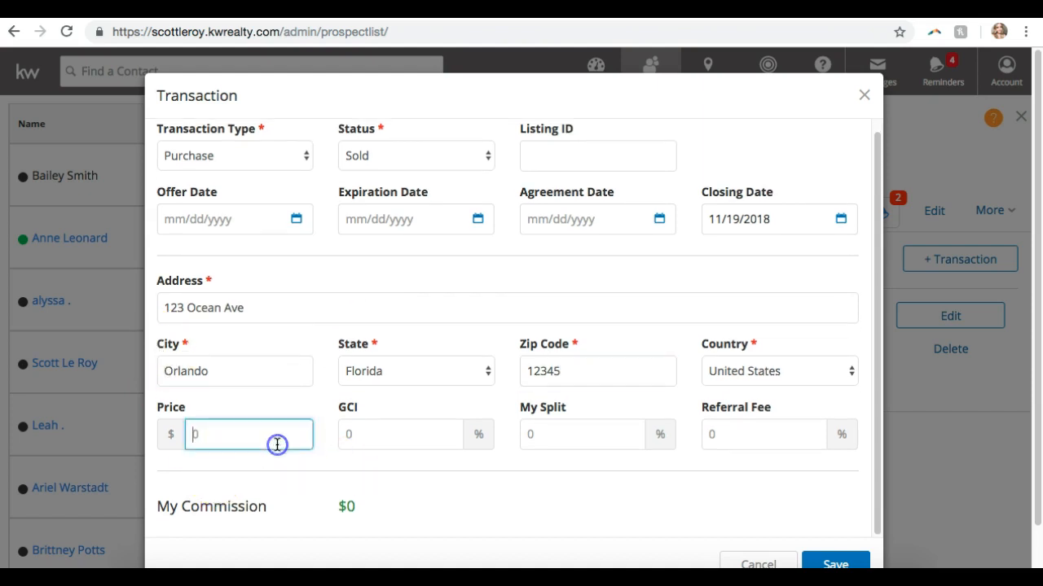
type("400,000")
left_click(374, 433)
type("3")
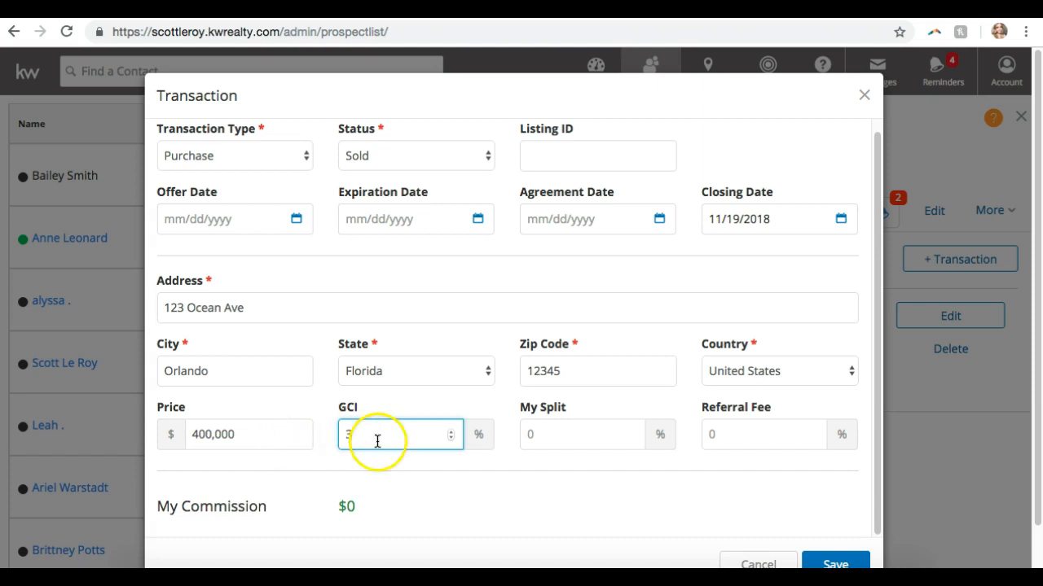
left_click(578, 447)
type("100")
left_click(744, 441)
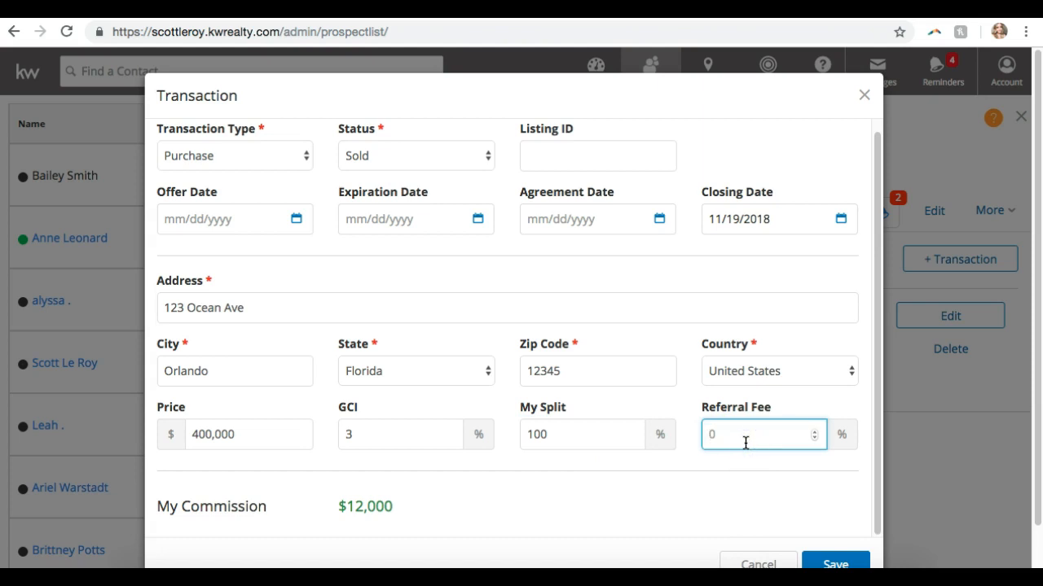
type("1")
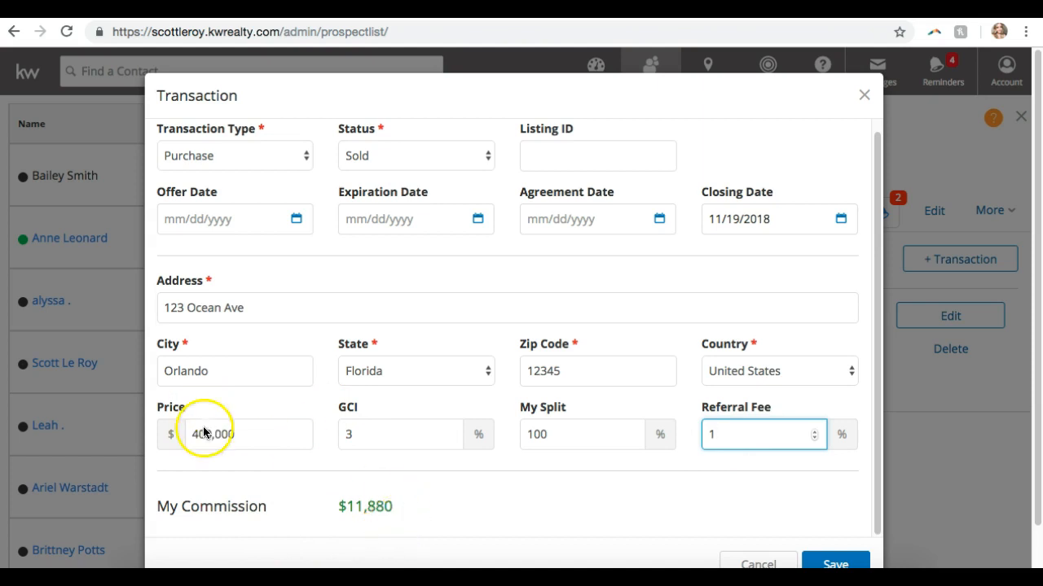
- Check the completed transaction form and save the new transaction to the contact's record
scroll(551, 532, "down", 1)
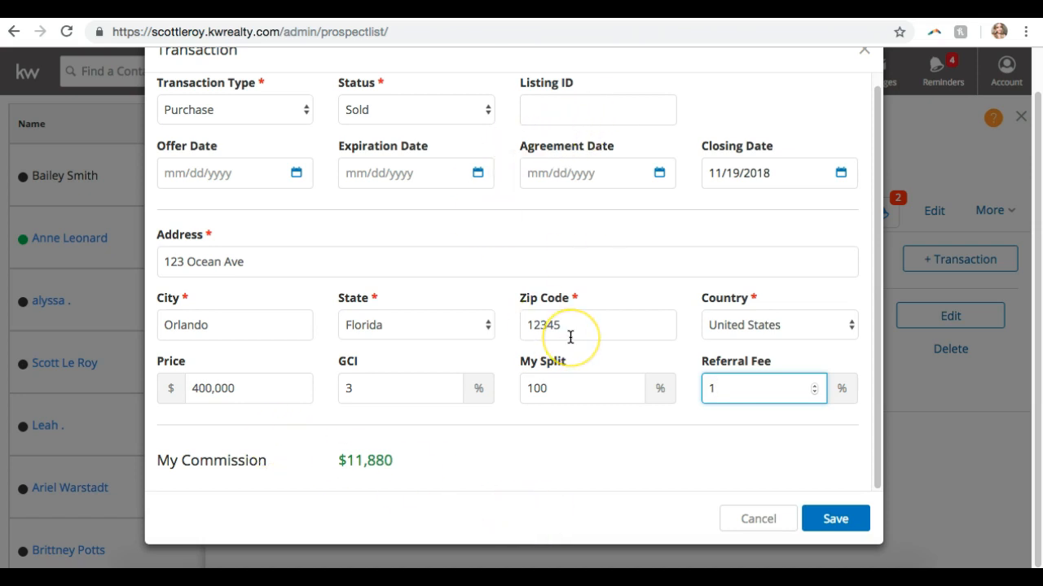
scroll(645, 249, "up", 1)
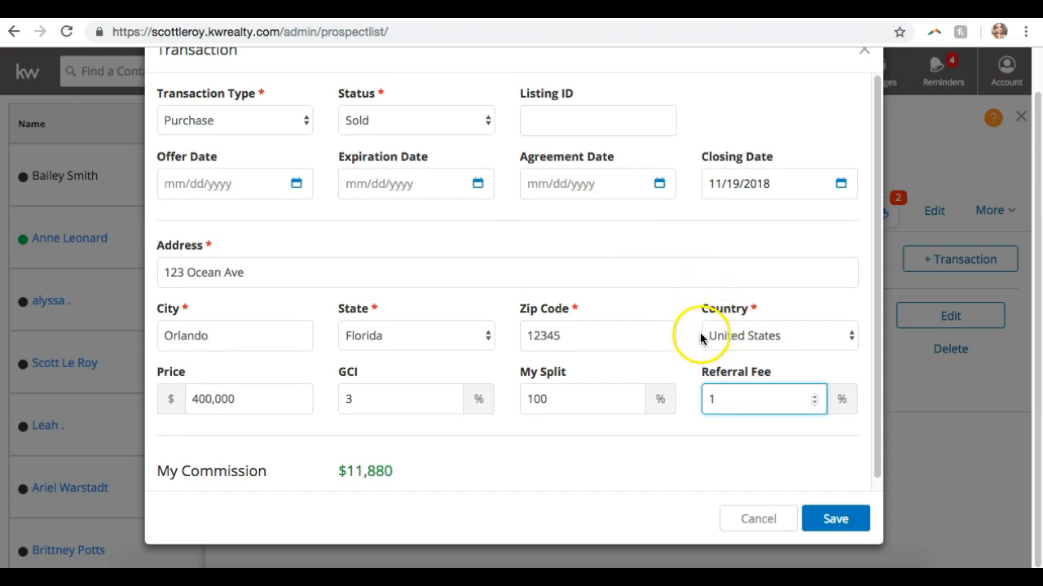
scroll(629, 347, "up", 1)
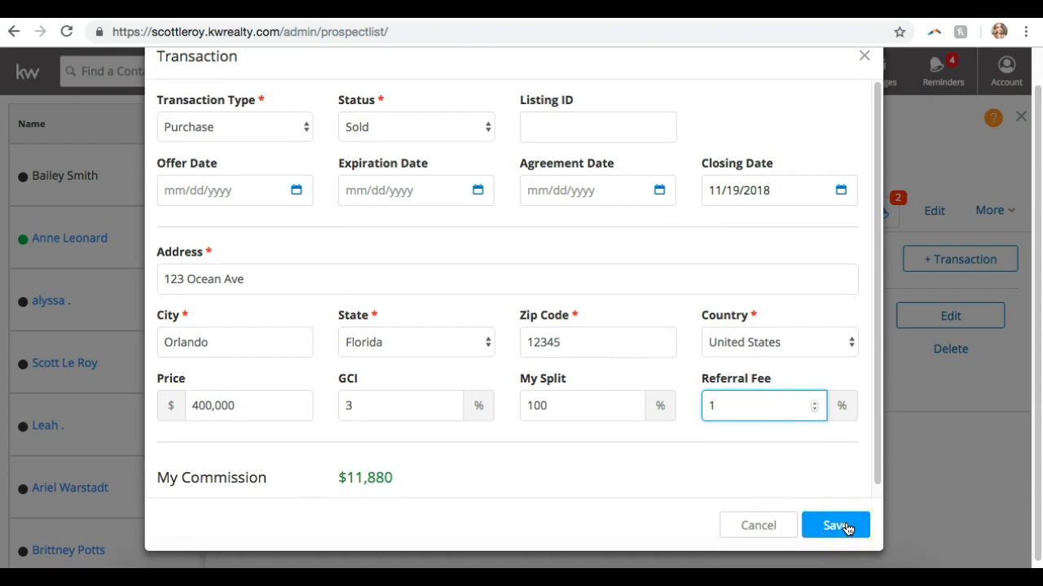
left_click(847, 528)
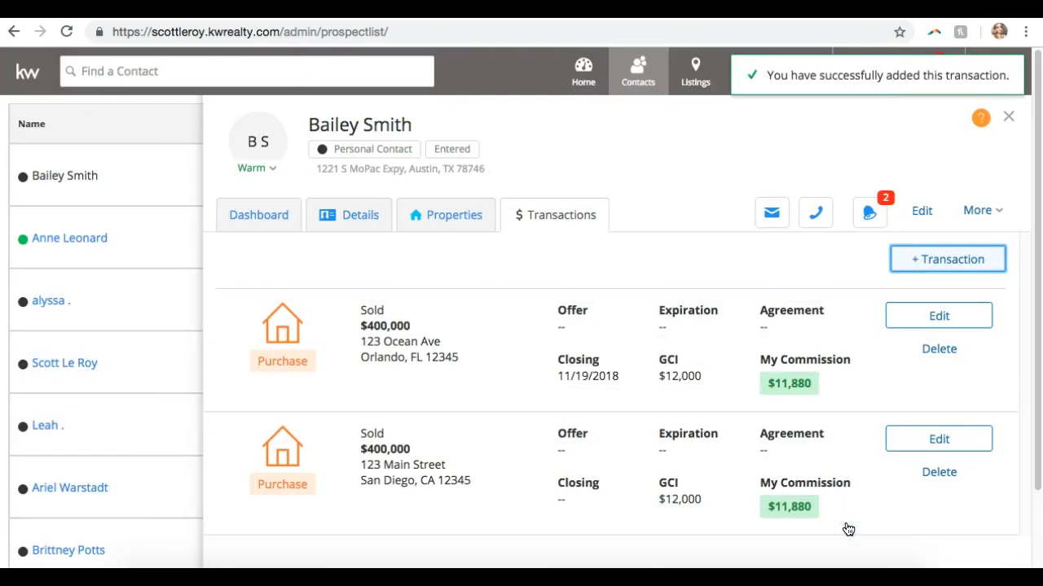
scroll(848, 530, "down", 1)
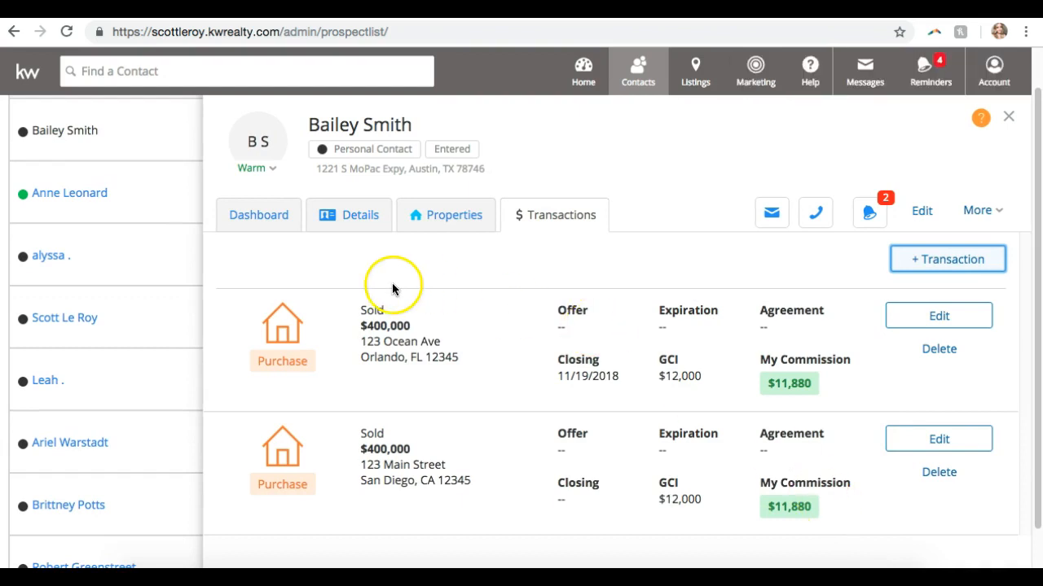